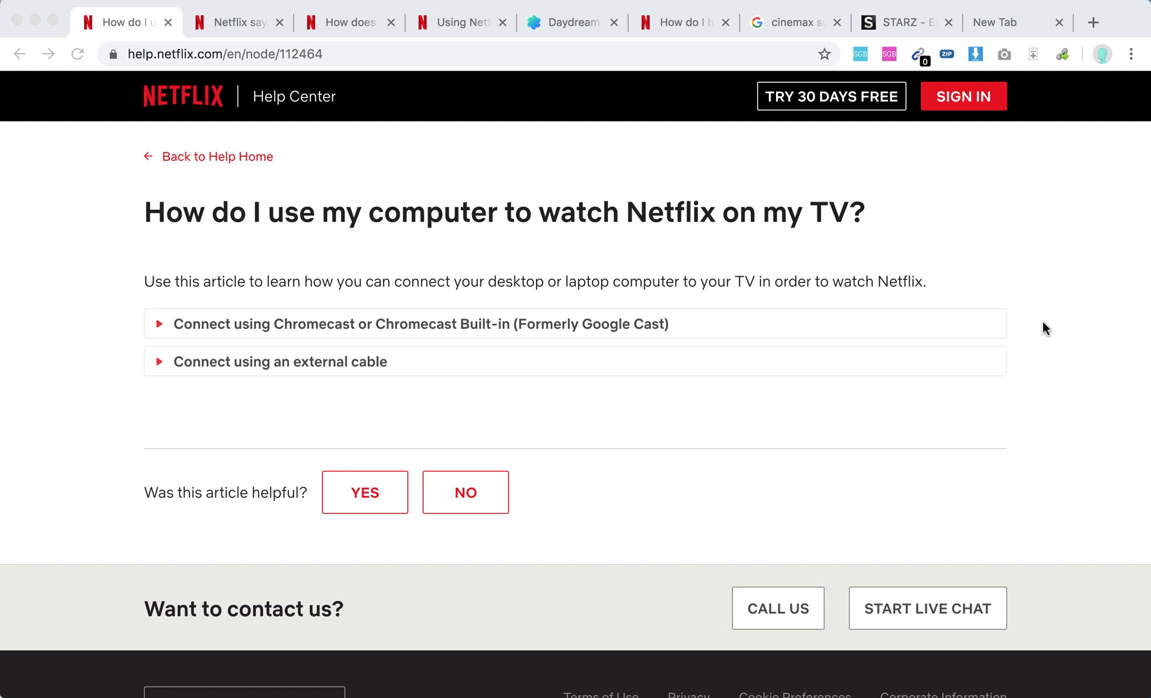
# Step: Expand 'Connect using Chromecast or Chromecast Built-in', then open and close Chrome's three-dot menu without casting
pyautogui.click(1043, 326)
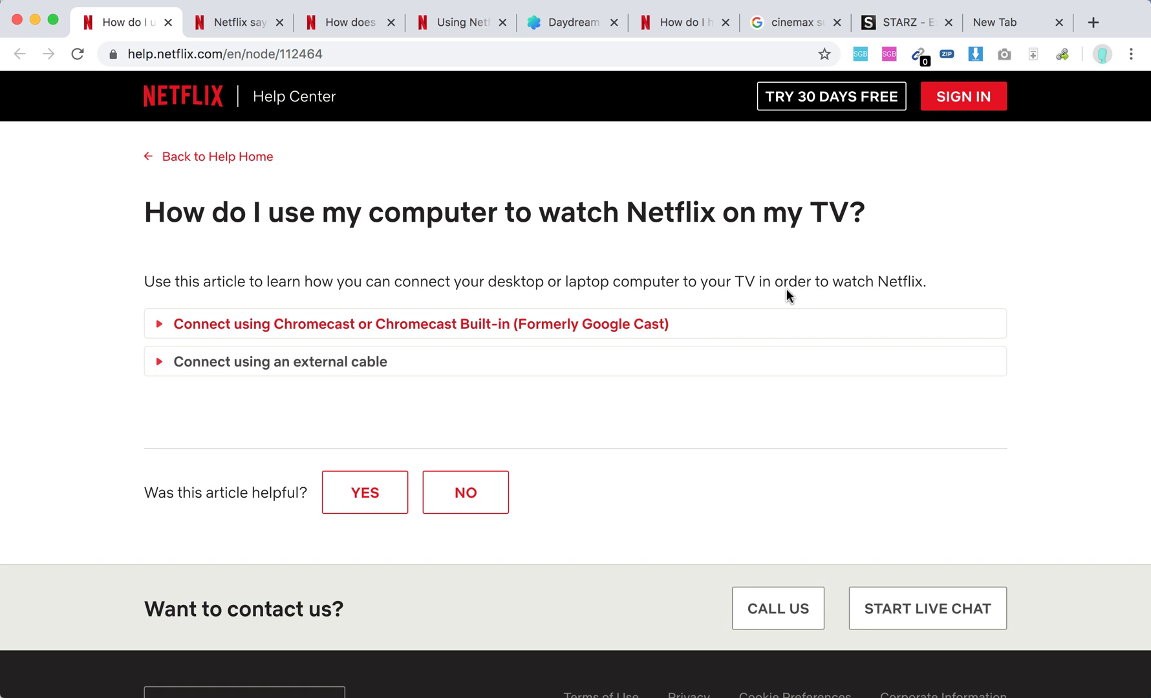
pyautogui.click(374, 326)
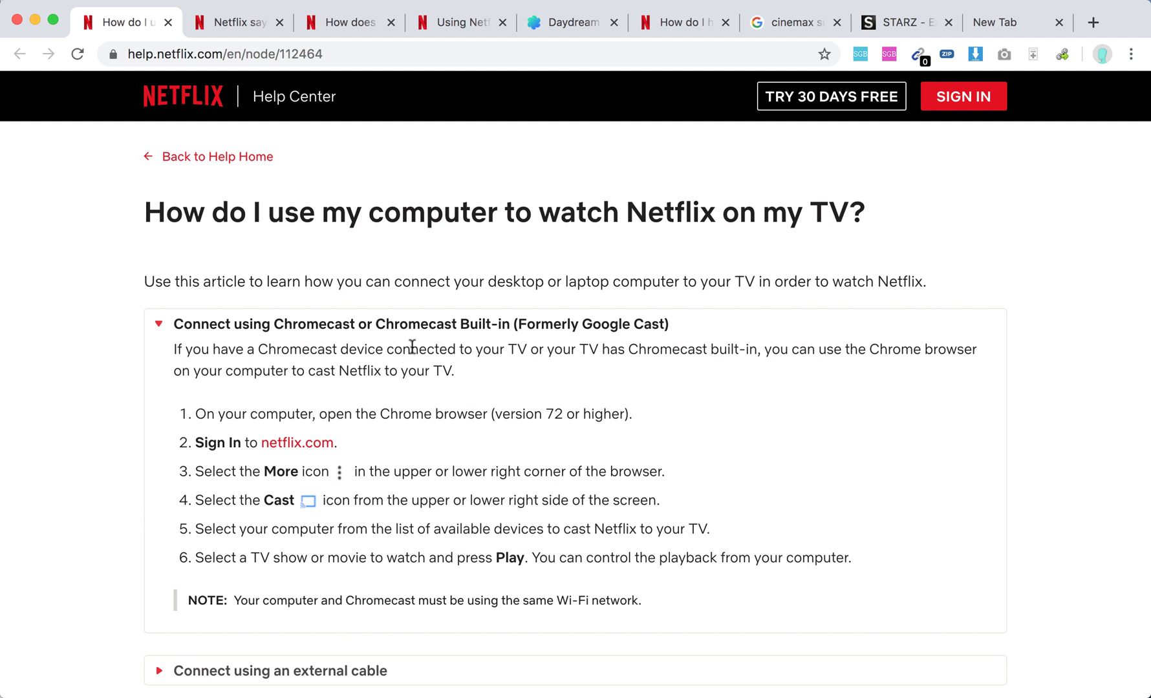
pyautogui.moveTo(418, 349); pyautogui.dragTo(703, 359)
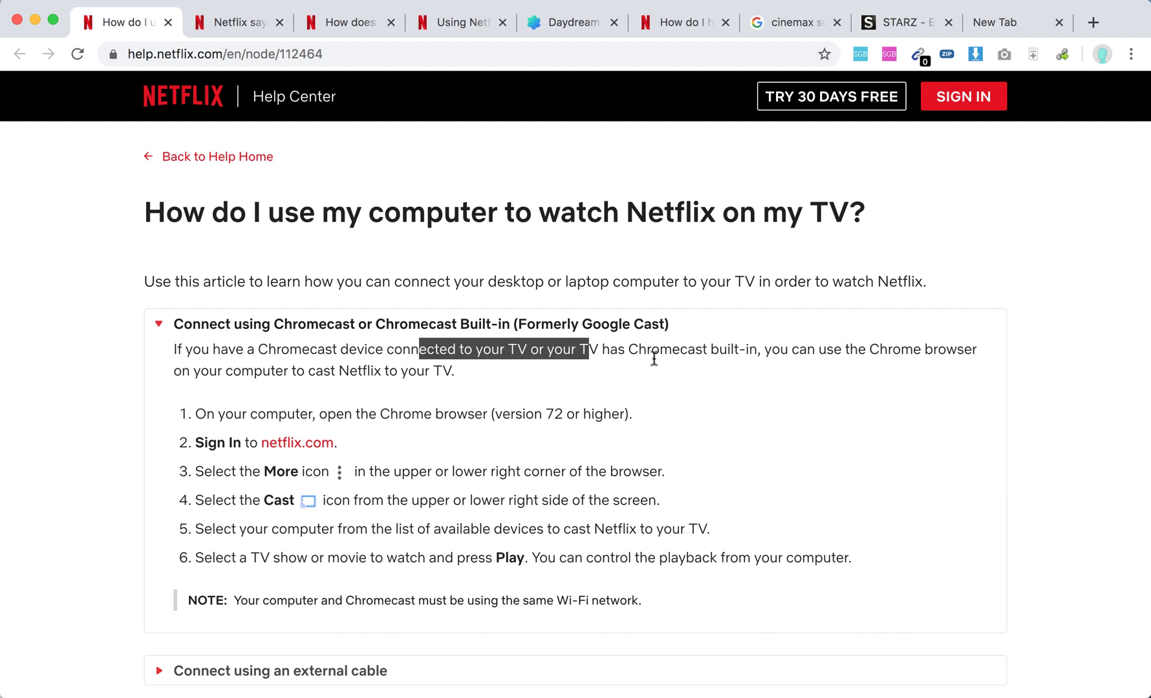
pyautogui.click(441, 372)
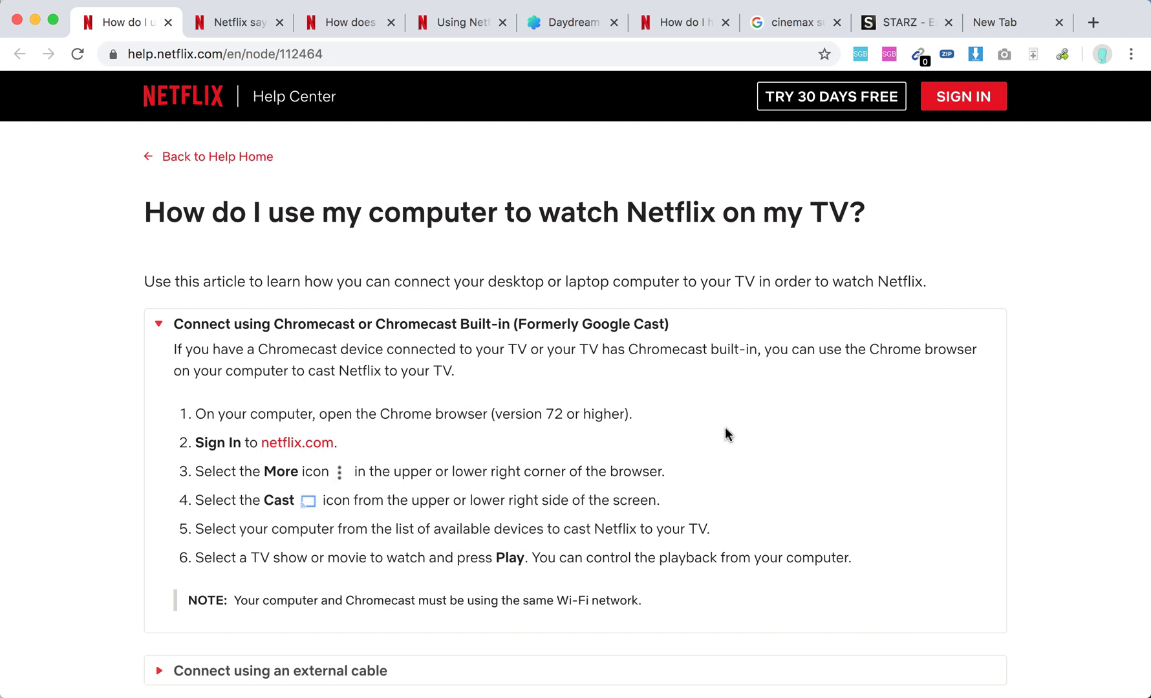
pyautogui.click(1131, 54)
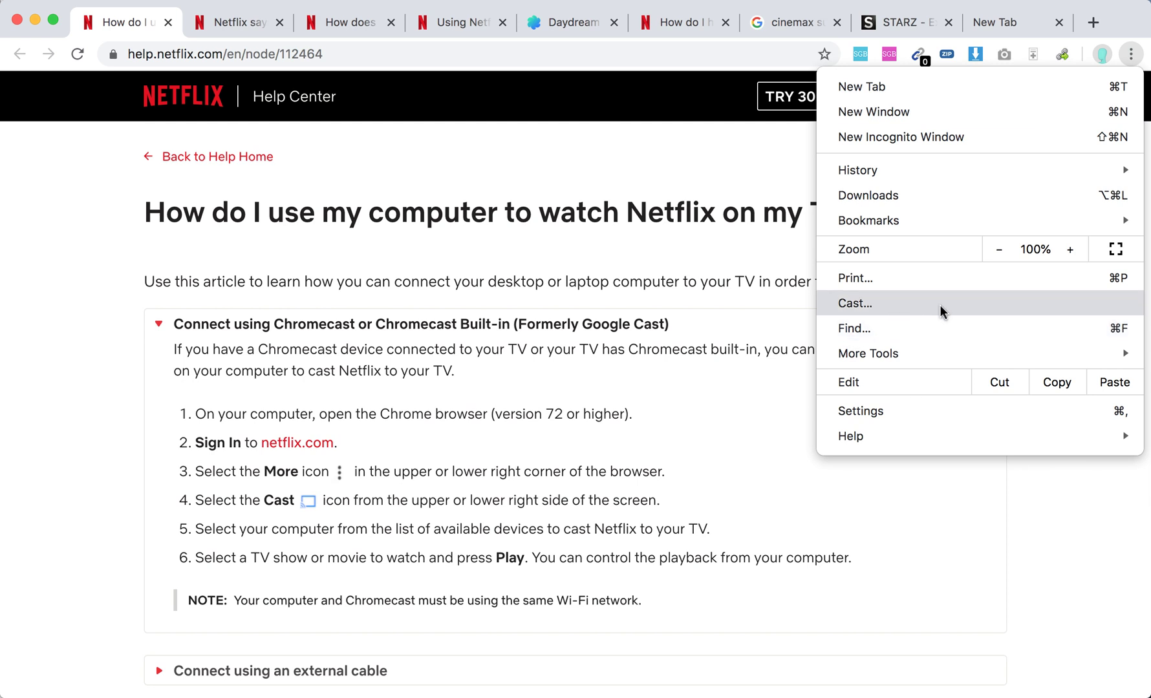
pyautogui.click(716, 406)
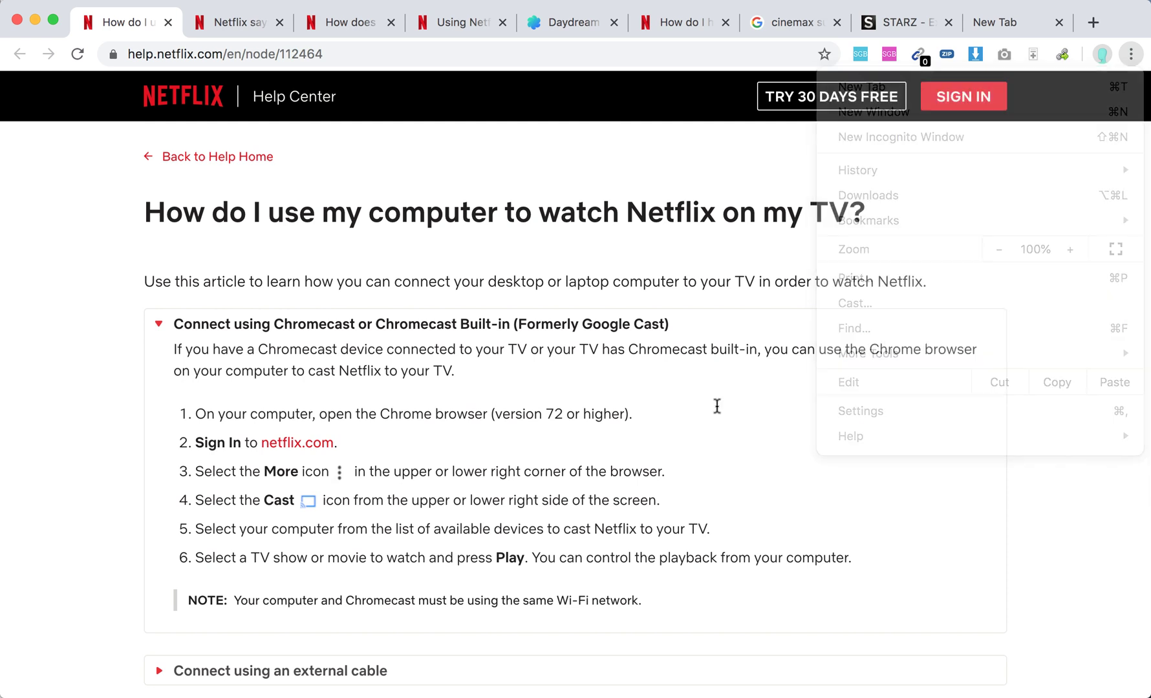
pyautogui.scroll(-2, 534, 467)
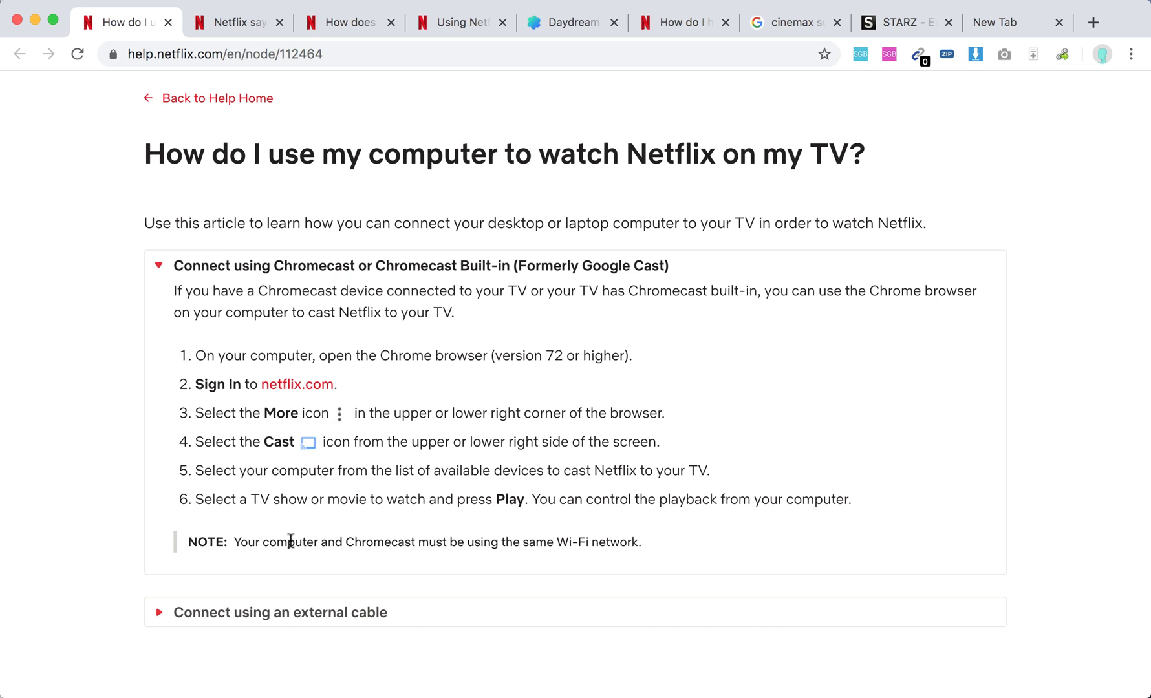
pyautogui.moveTo(289, 542); pyautogui.dragTo(567, 563)
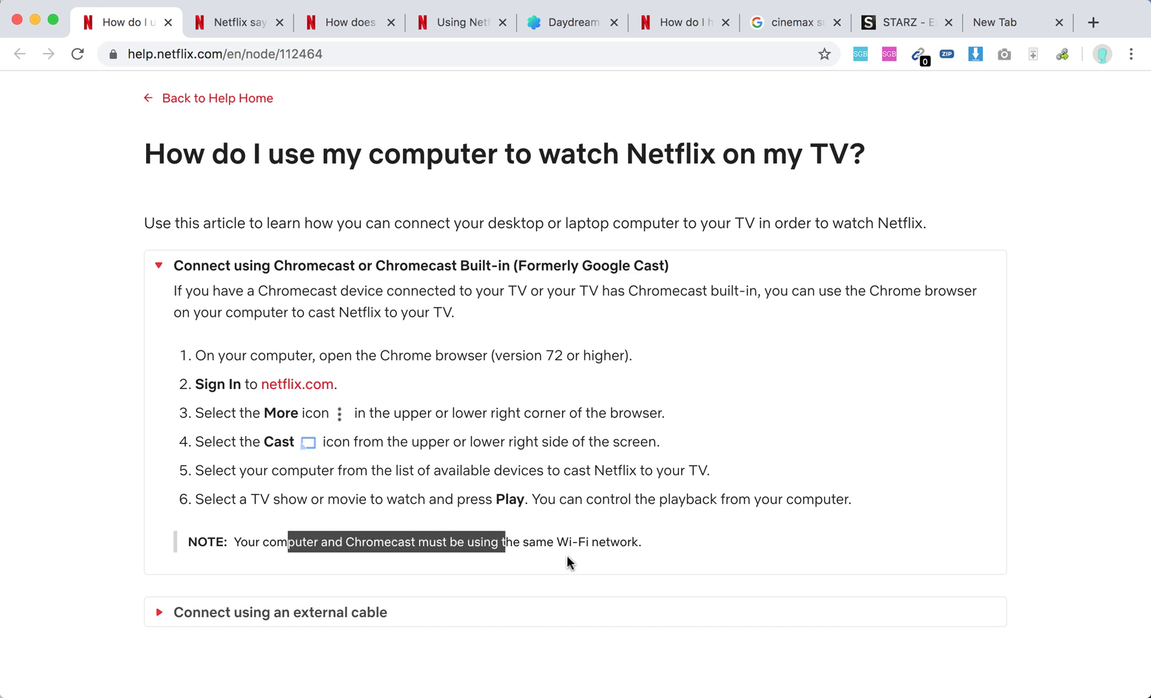
pyautogui.click(608, 544)
pyautogui.scroll(-1, 608, 542)
pyautogui.scroll(-3, 575, 545)
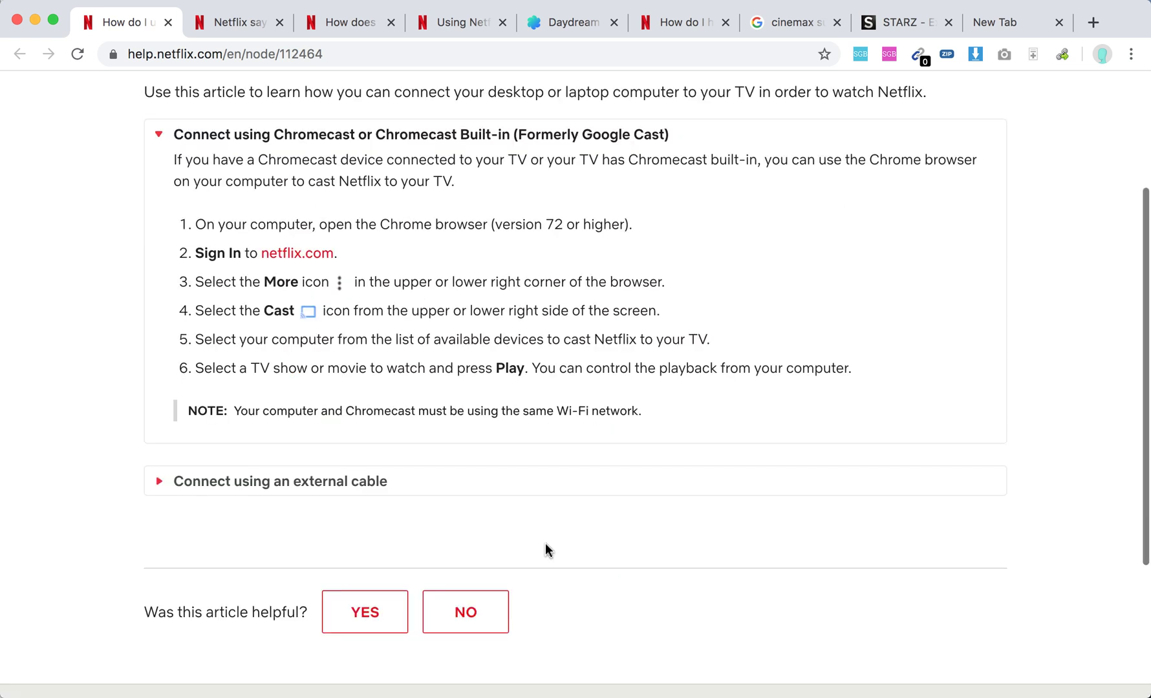
# Step: Expand 'Connect using an external cable' and highlight text in the HDMI, Apple and PC bullets
pyautogui.click(338, 484)
pyautogui.scroll(-3, 693, 498)
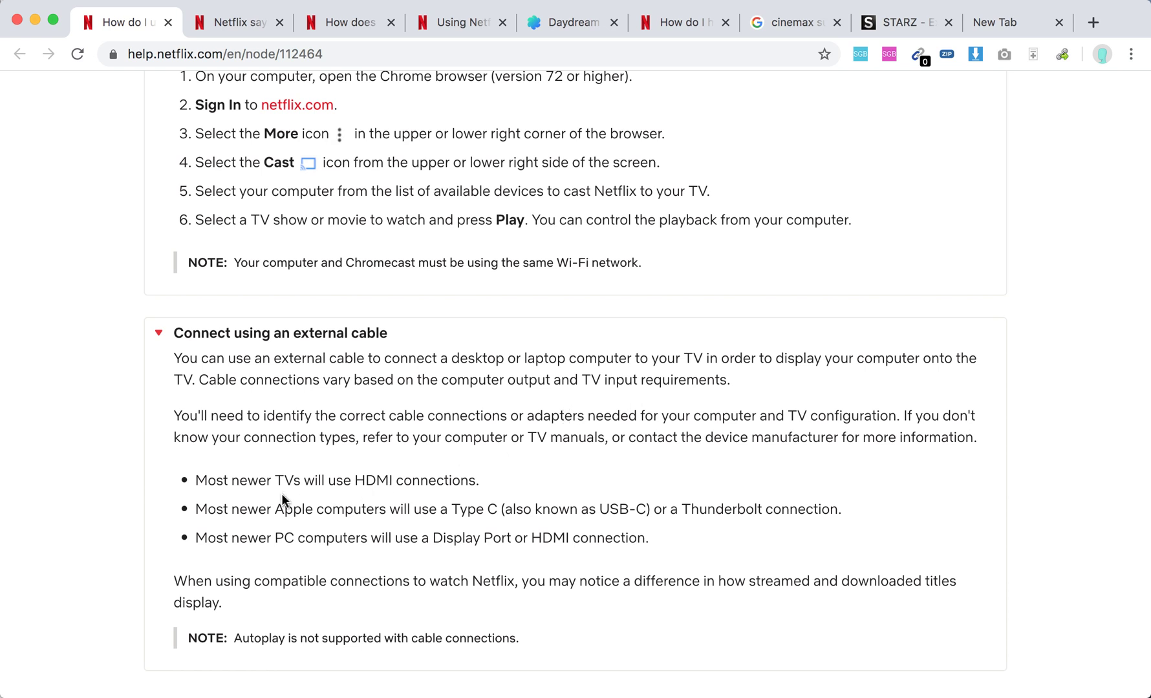
pyautogui.moveTo(214, 480); pyautogui.dragTo(354, 482)
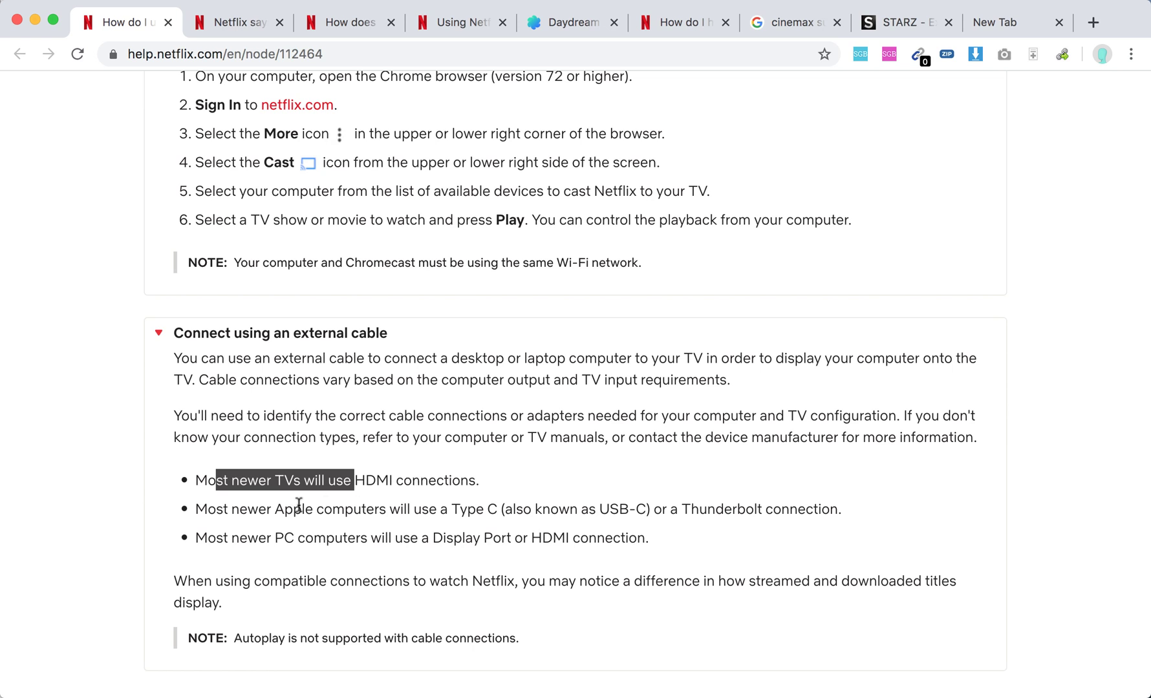
pyautogui.moveTo(302, 509)
pyautogui.mouseDown()
pyautogui.moveTo(545, 526)
pyautogui.moveTo(530, 511)
pyautogui.mouseUp()
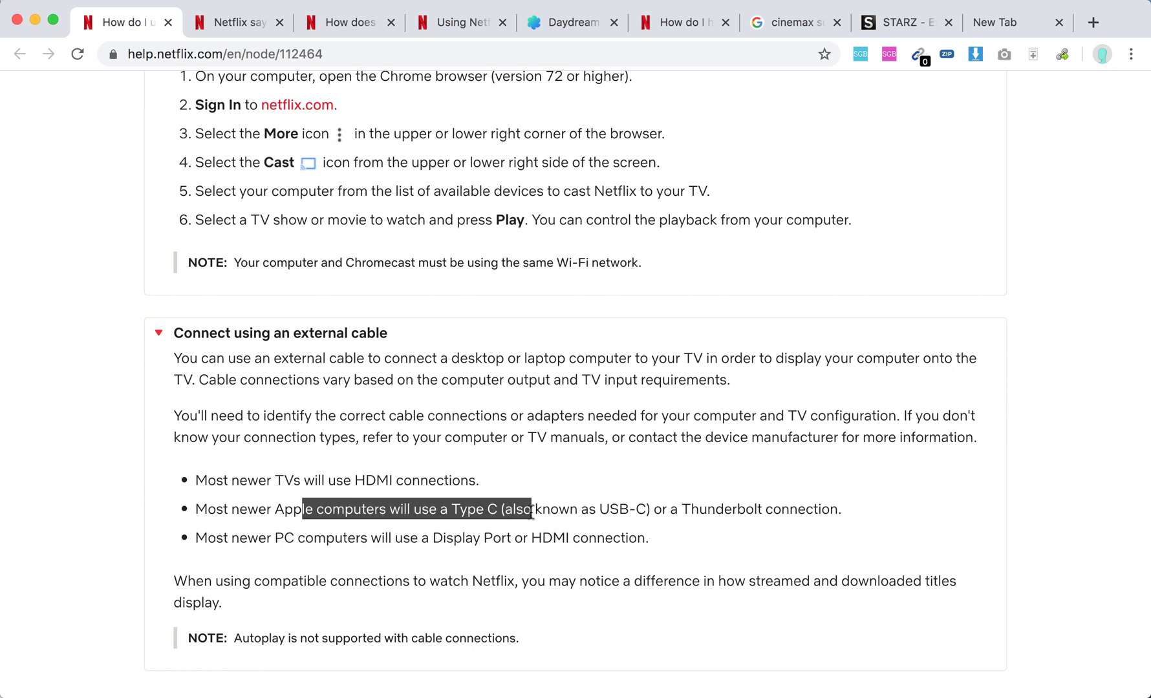
pyautogui.click(571, 515)
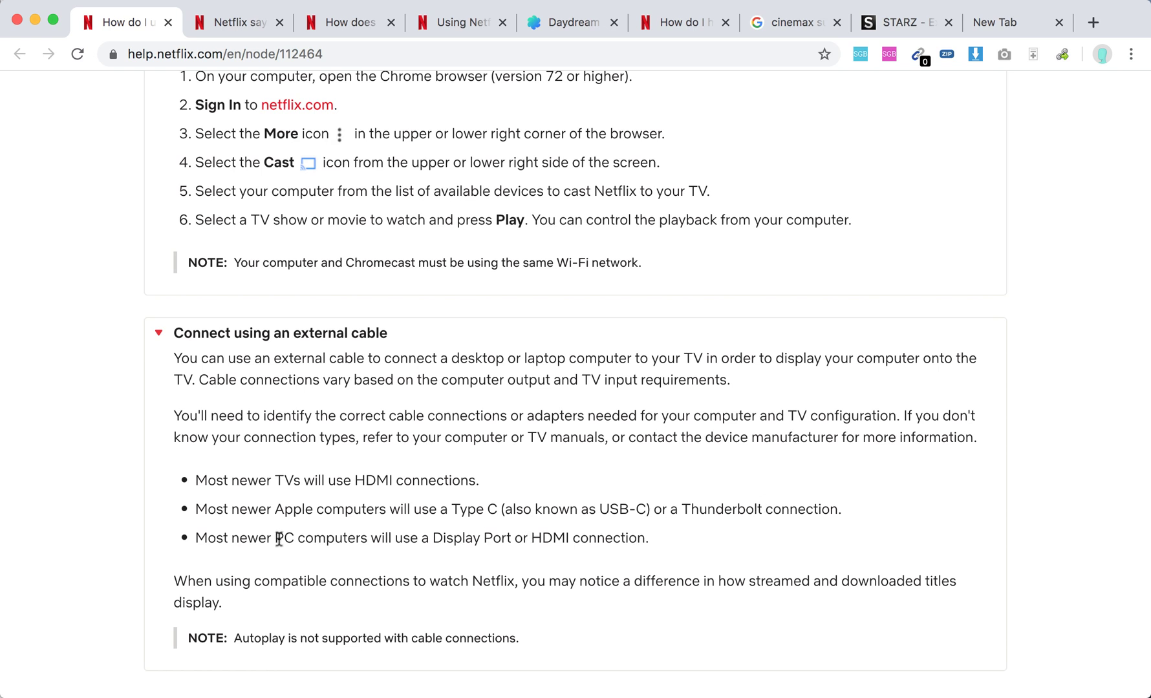
pyautogui.moveTo(274, 538); pyautogui.dragTo(396, 538)
pyautogui.moveTo(498, 537); pyautogui.dragTo(511, 538)
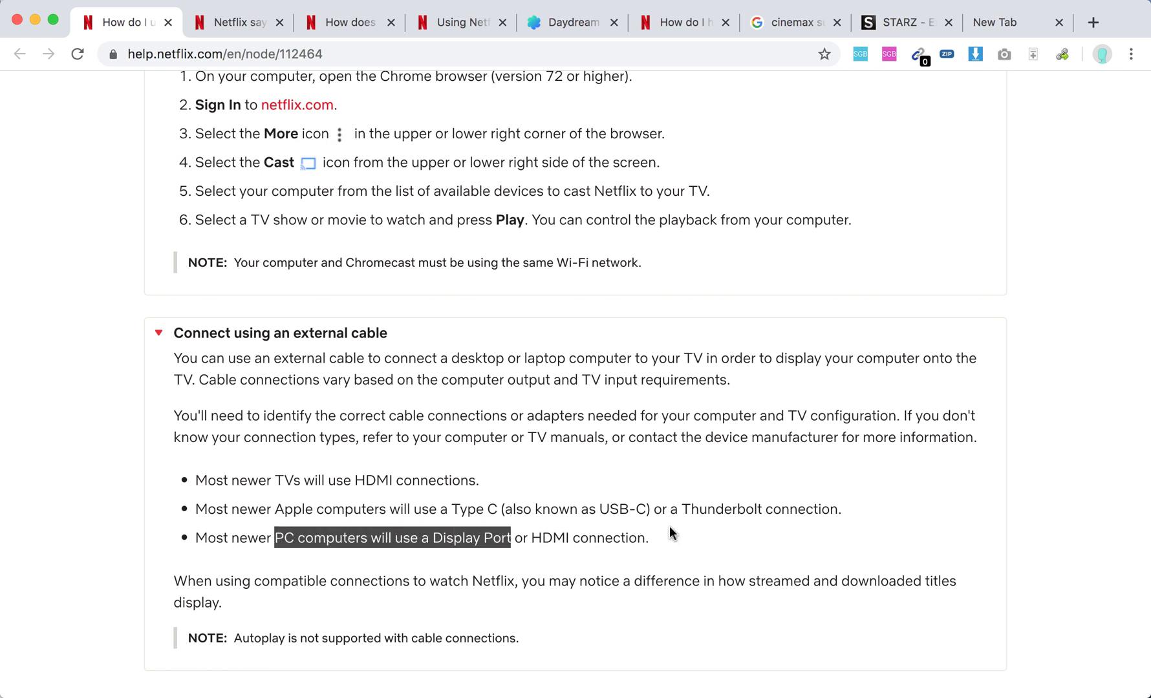
pyautogui.scroll(2, 684, 517)
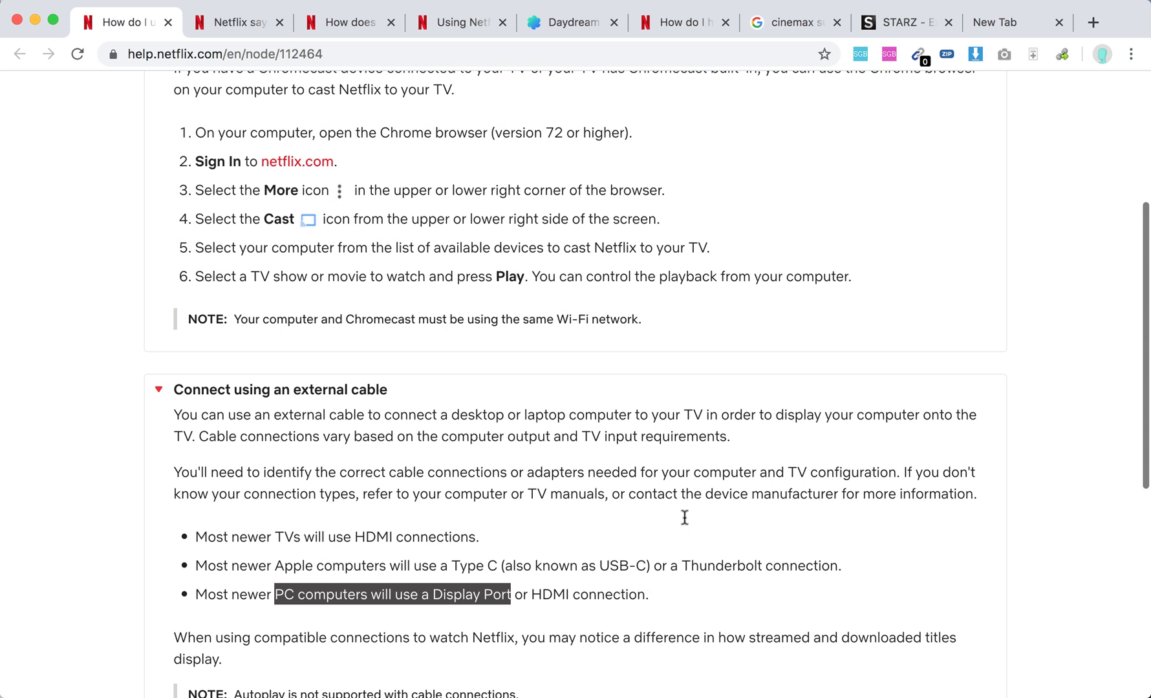
pyautogui.scroll(-1, 685, 518)
pyautogui.scroll(-1, 684, 518)
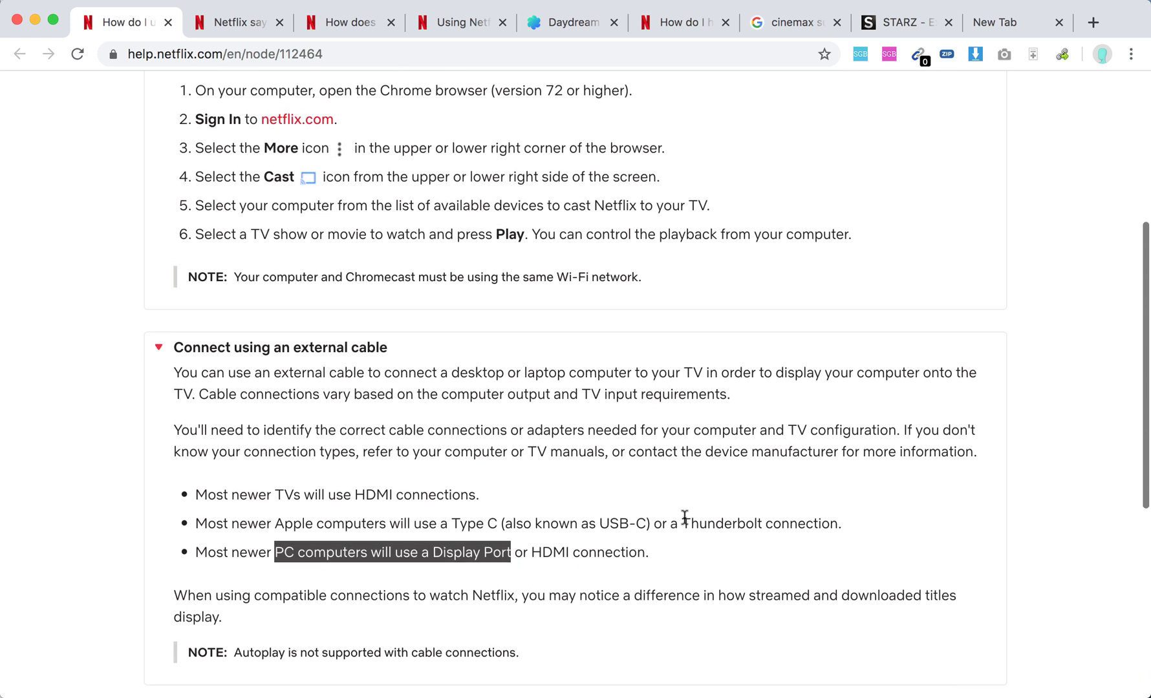
pyautogui.scroll(-1, 684, 517)
pyautogui.scroll(-1, 684, 514)
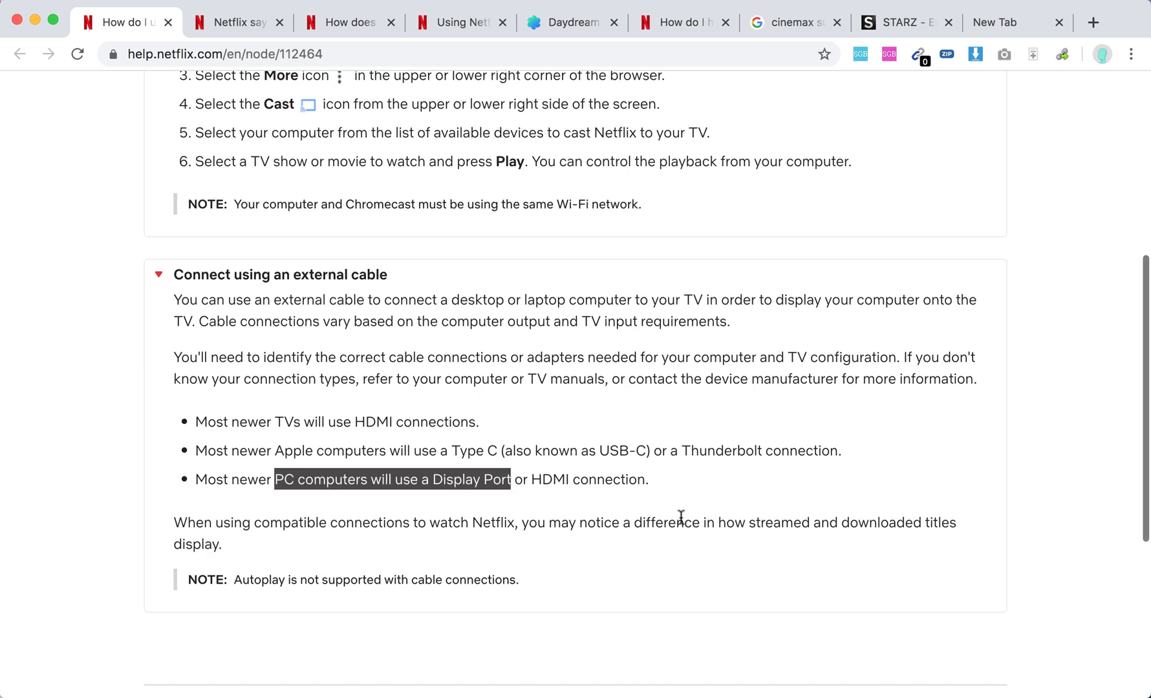
pyautogui.click(237, 522)
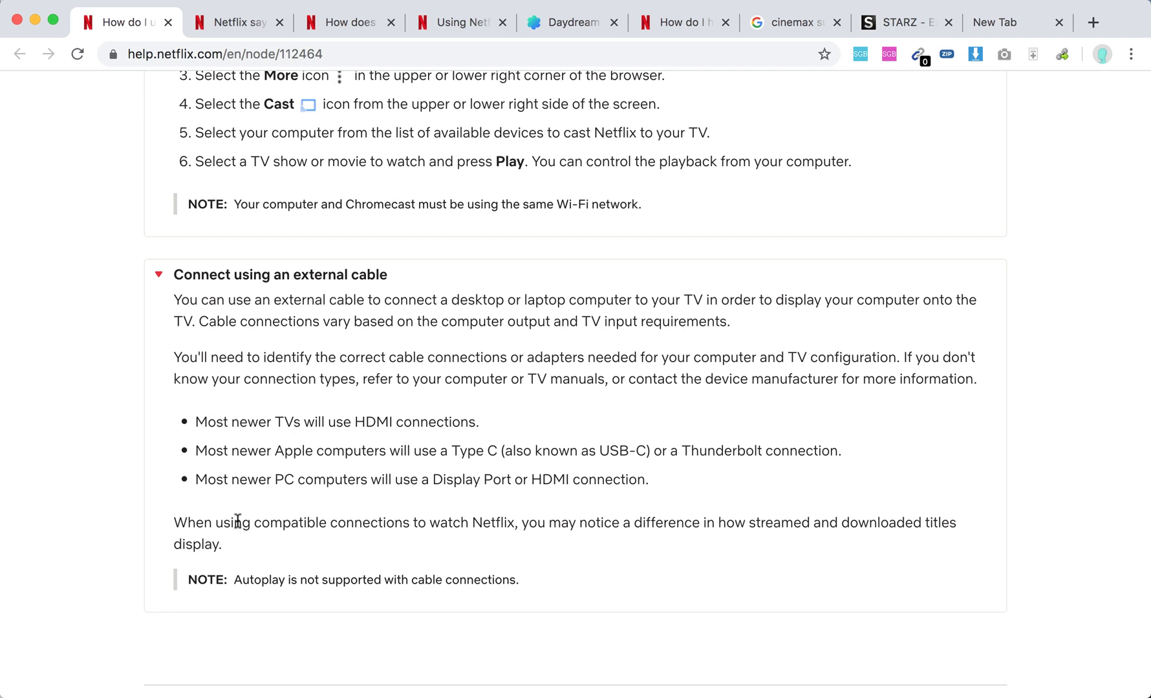
pyautogui.scroll(1, 237, 522)
pyautogui.scroll(1, 238, 522)
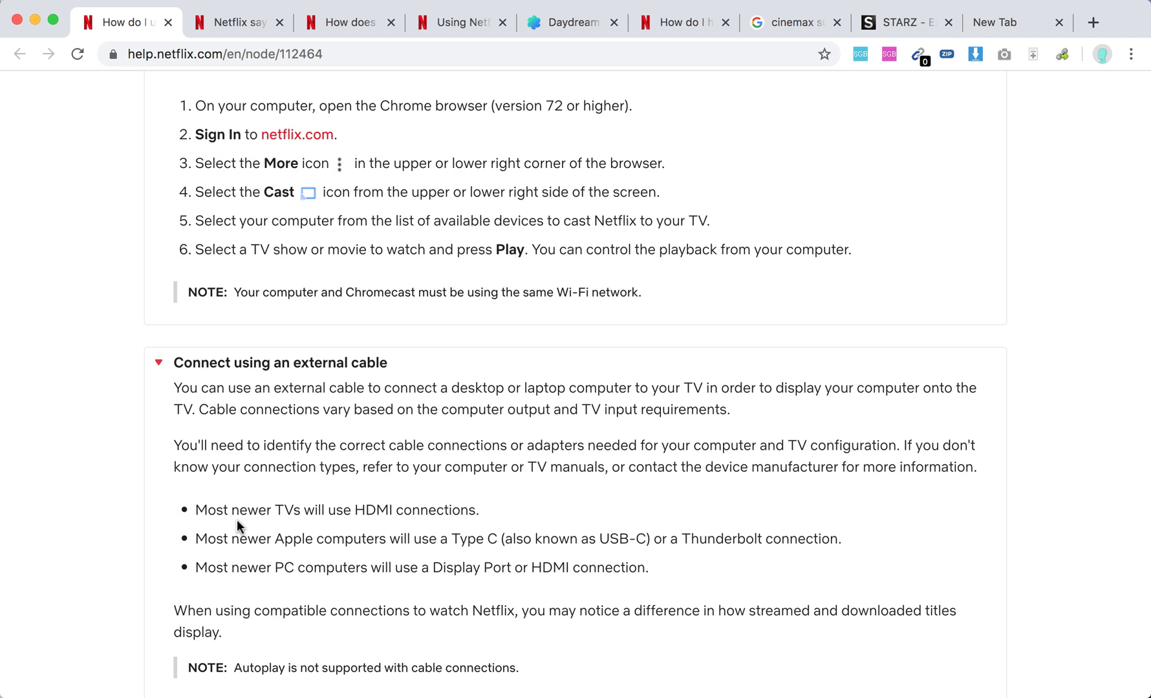
pyautogui.scroll(1, 237, 519)
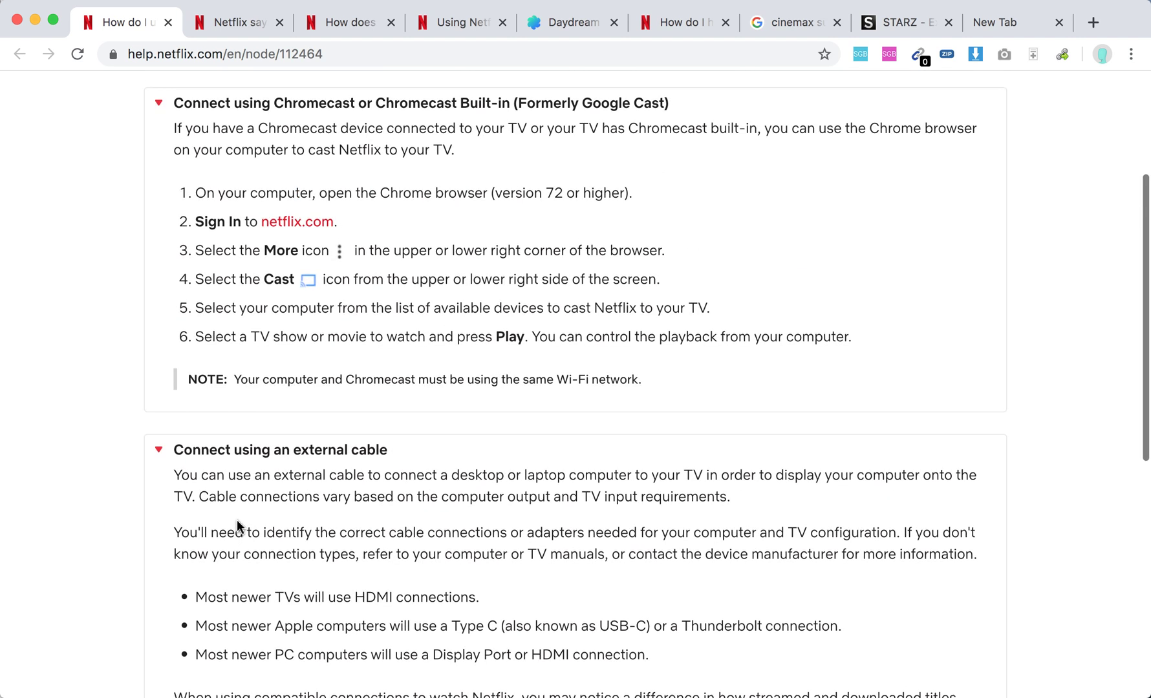
pyautogui.scroll(1, 237, 520)
pyautogui.scroll(-3, 237, 526)
pyautogui.scroll(-2, 237, 526)
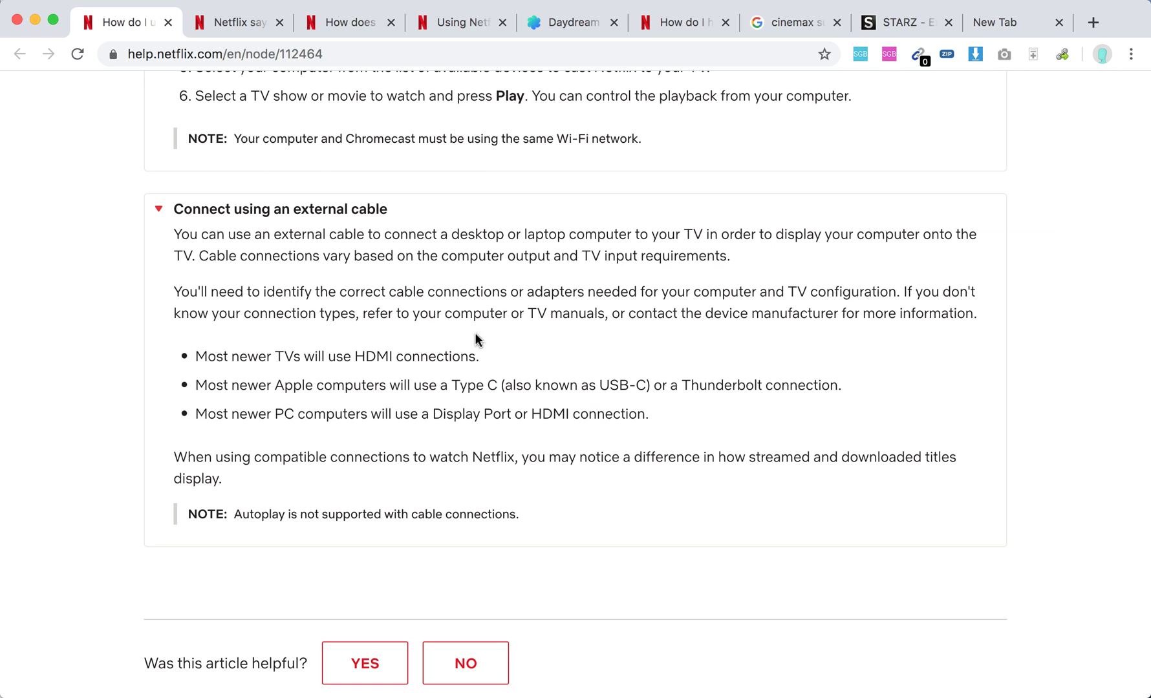
pyautogui.scroll(3, 475, 335)
pyautogui.scroll(2, 476, 340)
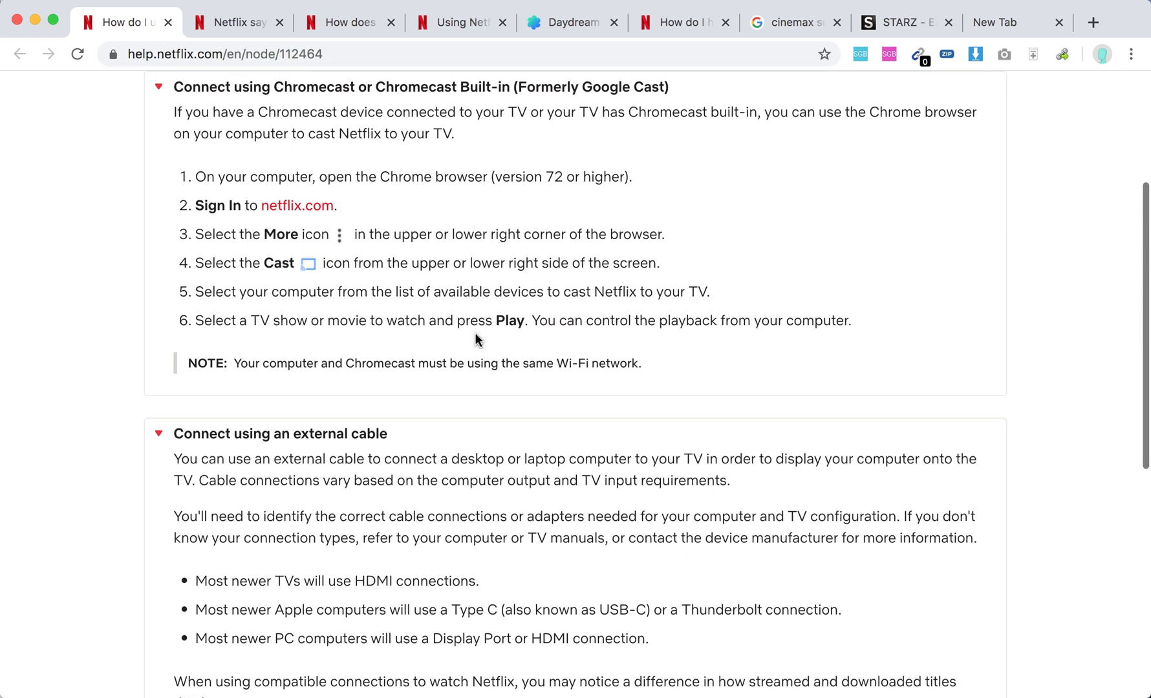